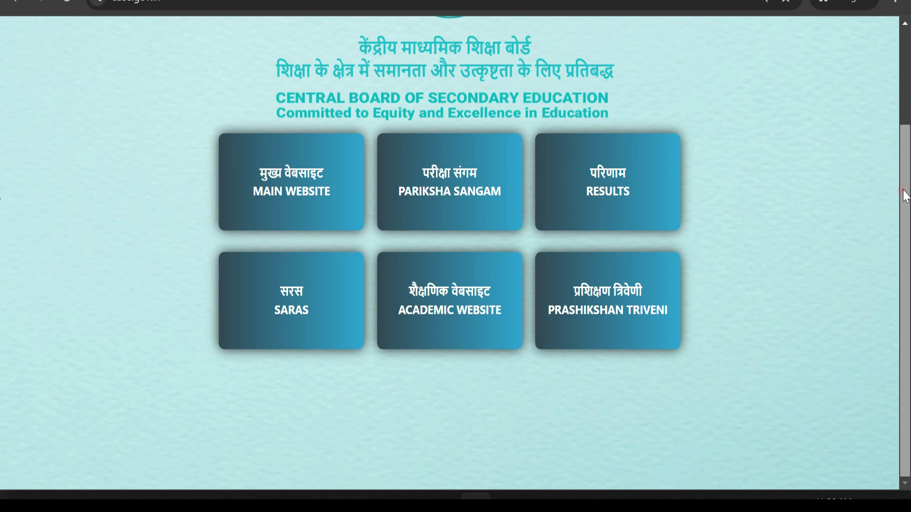
scroll(904, 197, up, 2)
scroll(905, 197, down, 2)
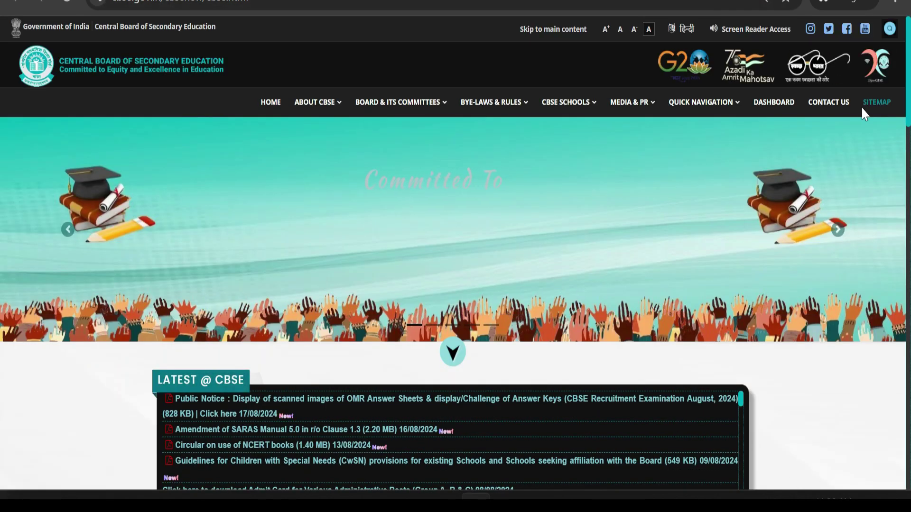
Select the homepage text, then expand the Board Examinations resource list toward the Moderation Policy page
key(ctrl+a)
scroll(0, 171, down, 3)
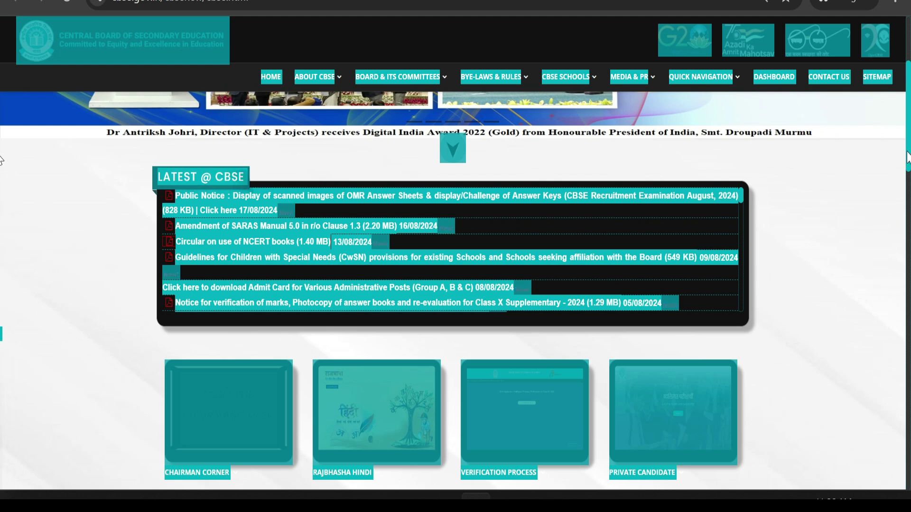
scroll(0, 185, down, 3)
scroll(0, 227, down, 3)
scroll(0, 278, down, 2)
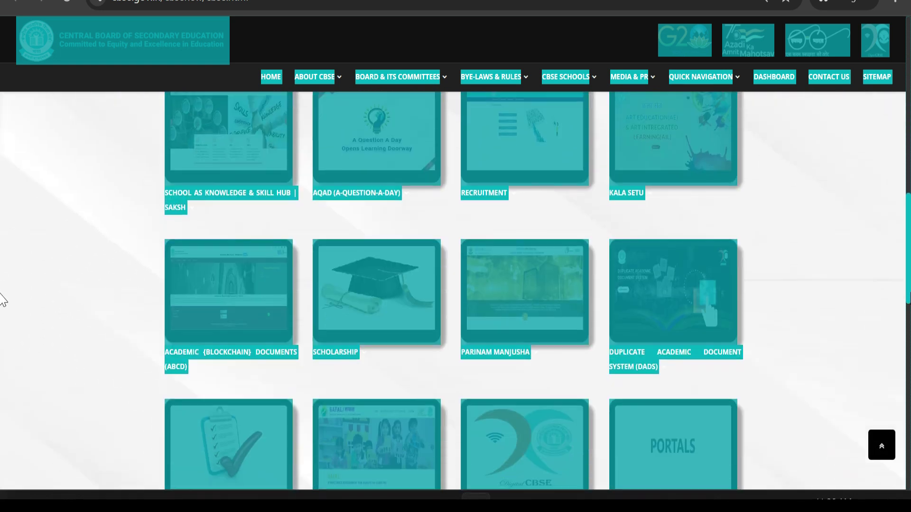
scroll(0, 325, down, 2)
scroll(1, 335, down, 1)
scroll(1, 372, down, 2)
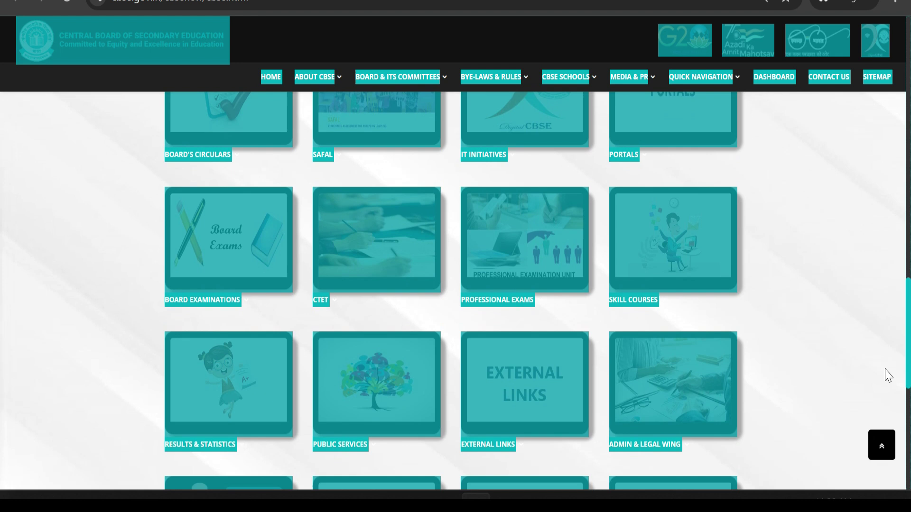
click(227, 300)
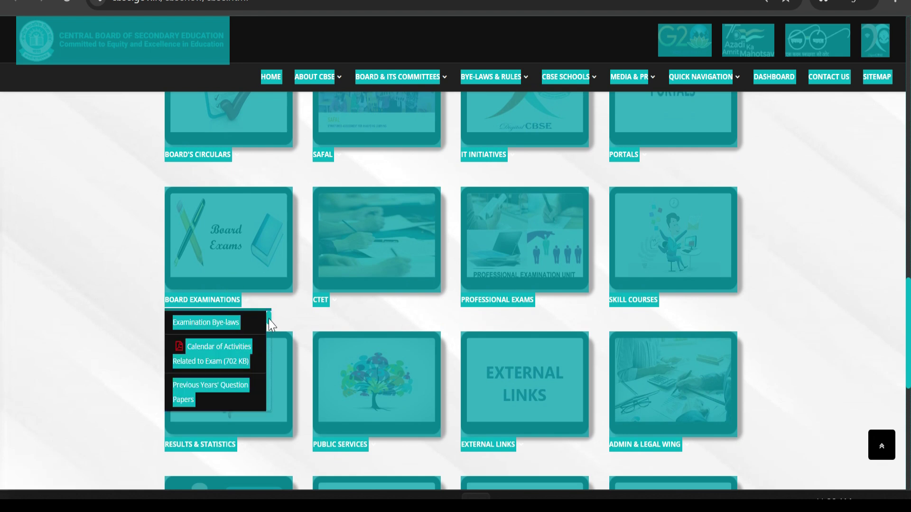
drag(269, 320, 290, 380)
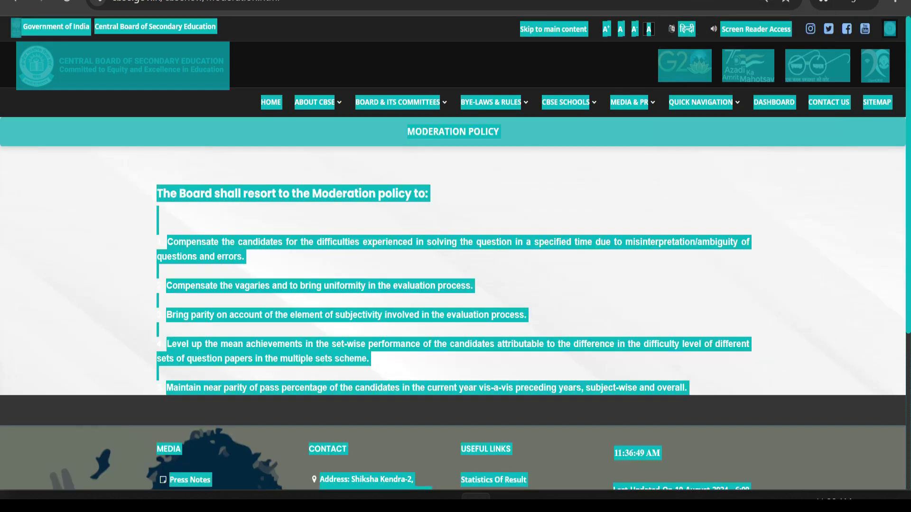
click(849, 217)
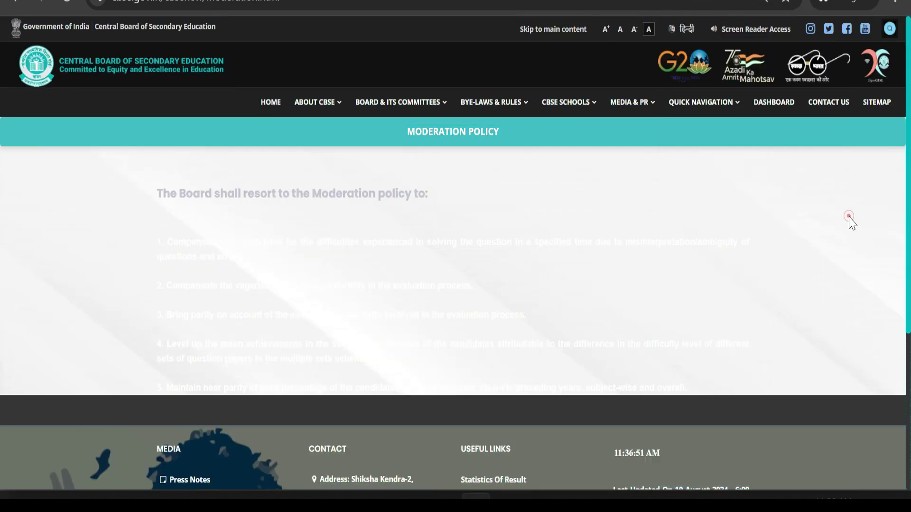
scroll(1, 217, down, 2)
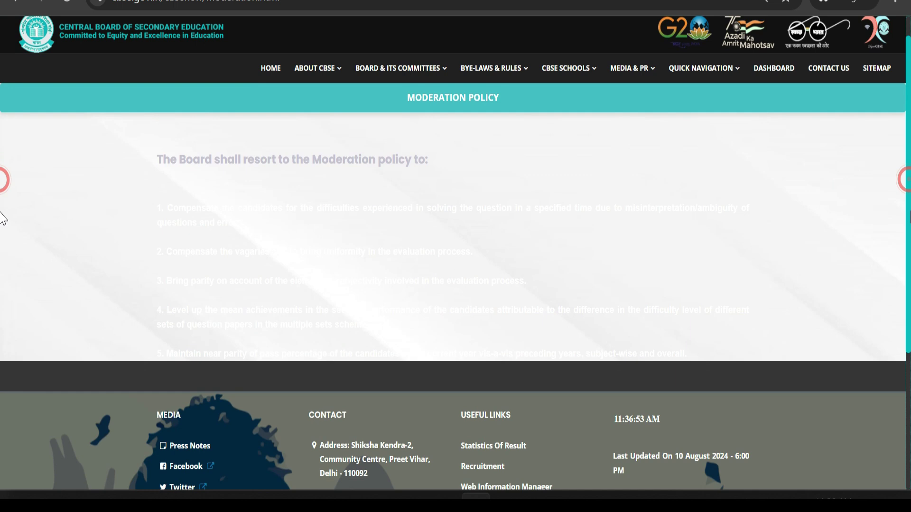
scroll(2, 218, down, 3)
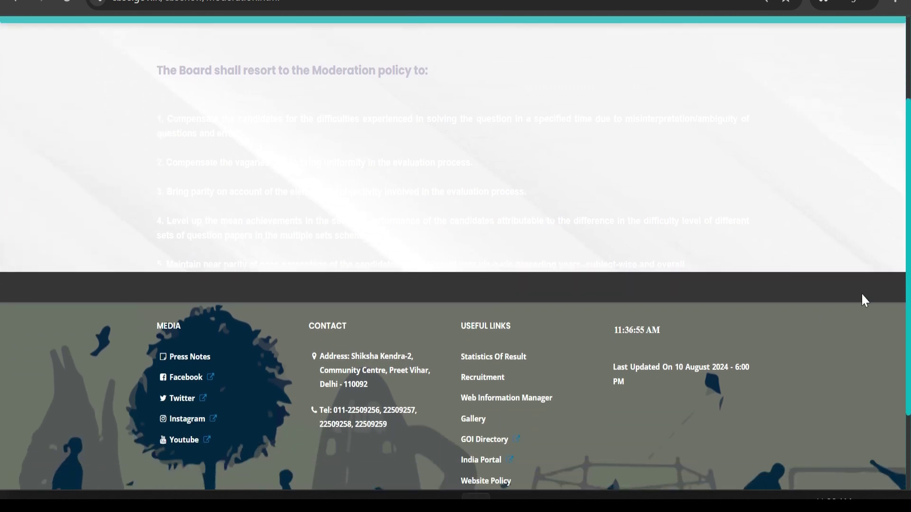
scroll(2, 234, up, 3)
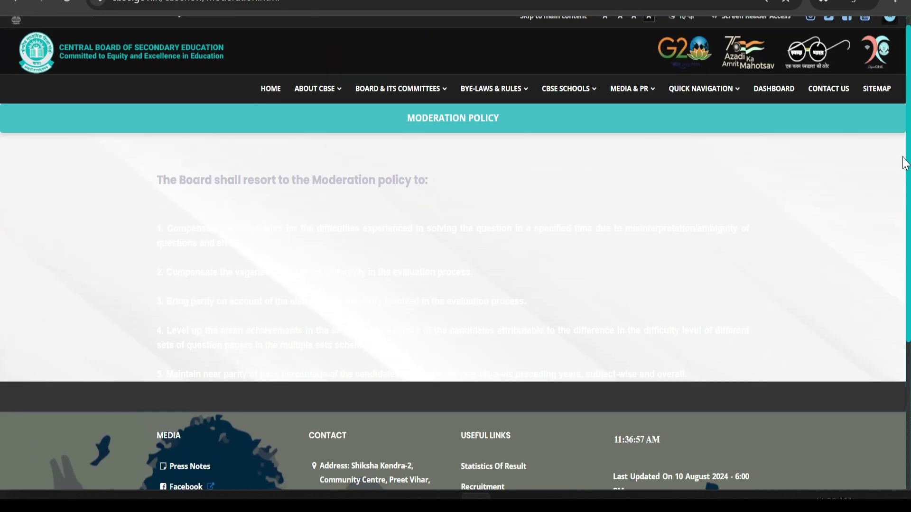
key(ctrl+a)
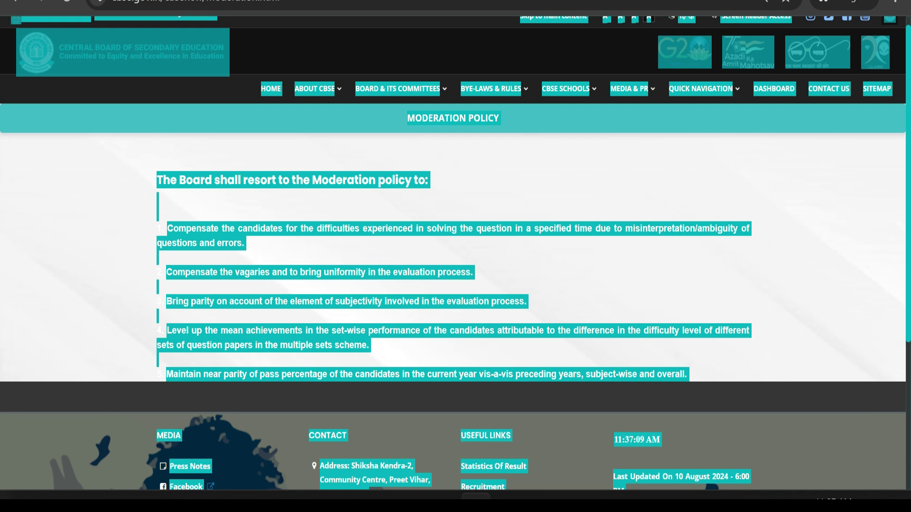
key(shift+F10)
key(F5)
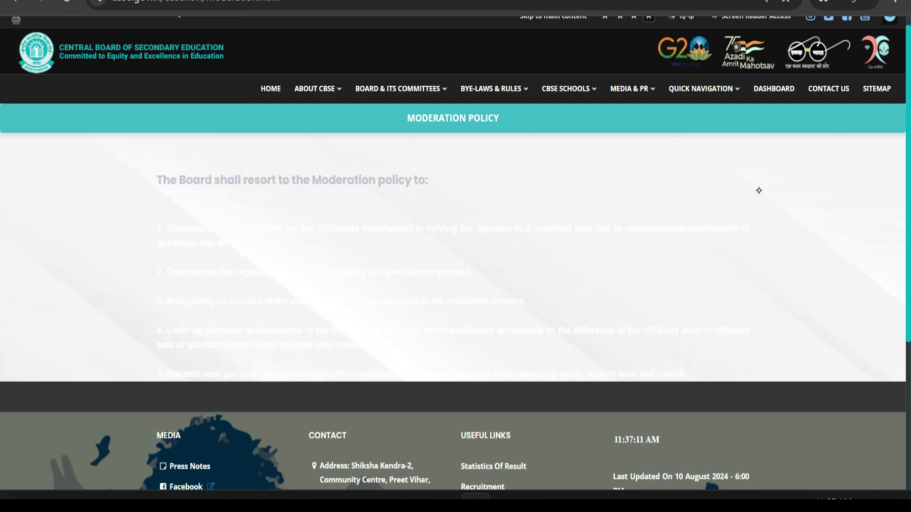
key(ctrl+a)
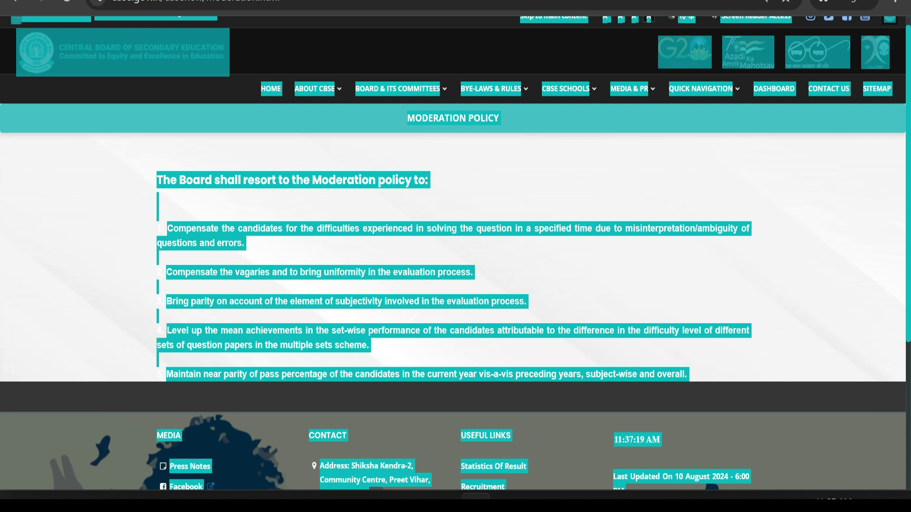
right_click(5, 104)
click(758, 191)
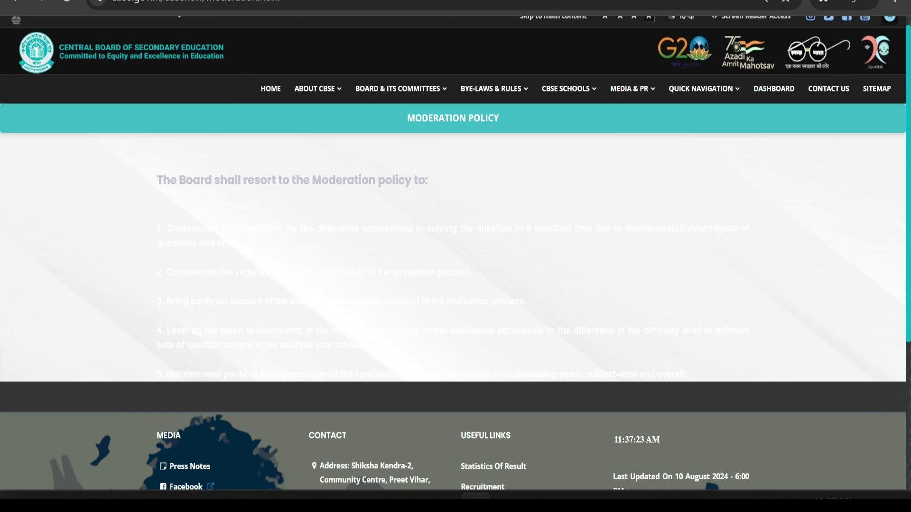
Select all the Moderation Policy text listing the Board's five moderation aims
key(ctrl+a)
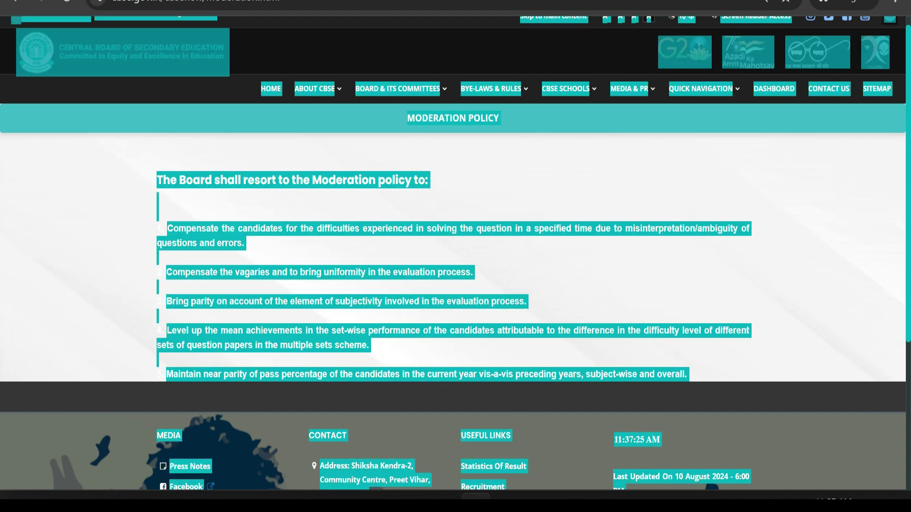